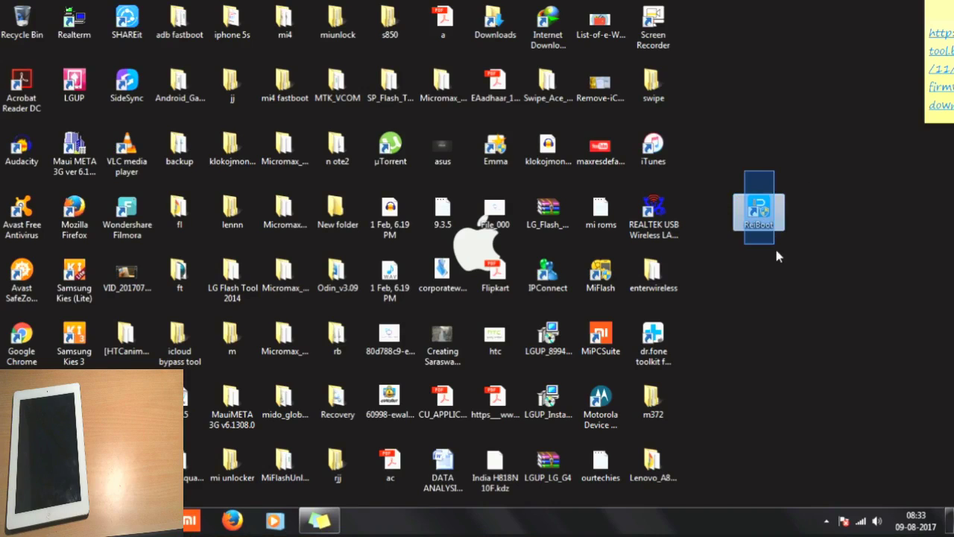
Step: Nudge the ReiBoot shortcut to a new spot on the desktop
left_click_drag(774, 246, 767, 242)
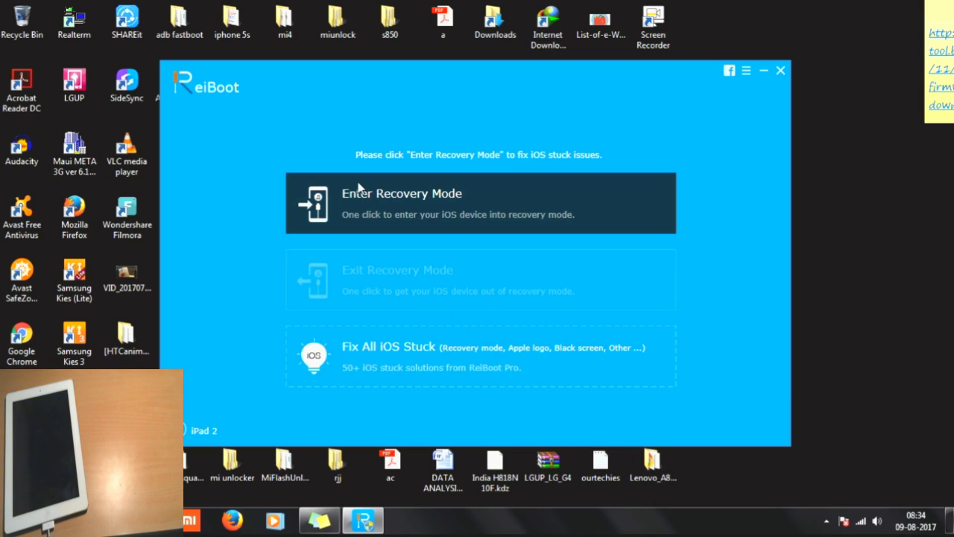
Step: Use Enter Recovery Mode to put the iPad 2 into recovery mode, then close ReiBoot
left_click(450, 210)
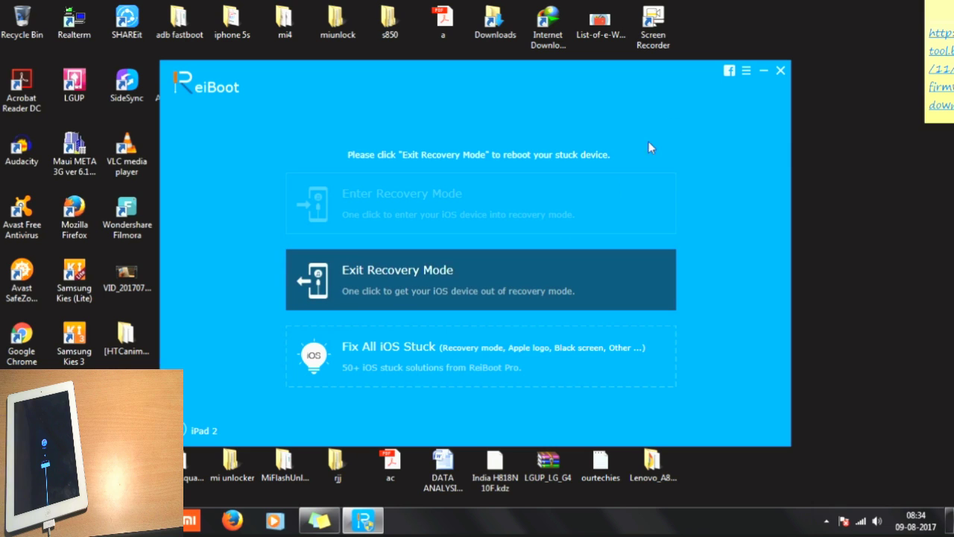
left_click(779, 72)
Step: Reposition the iTunes desktop shortcut and launch iTunes
left_click_drag(655, 147, 753, 154)
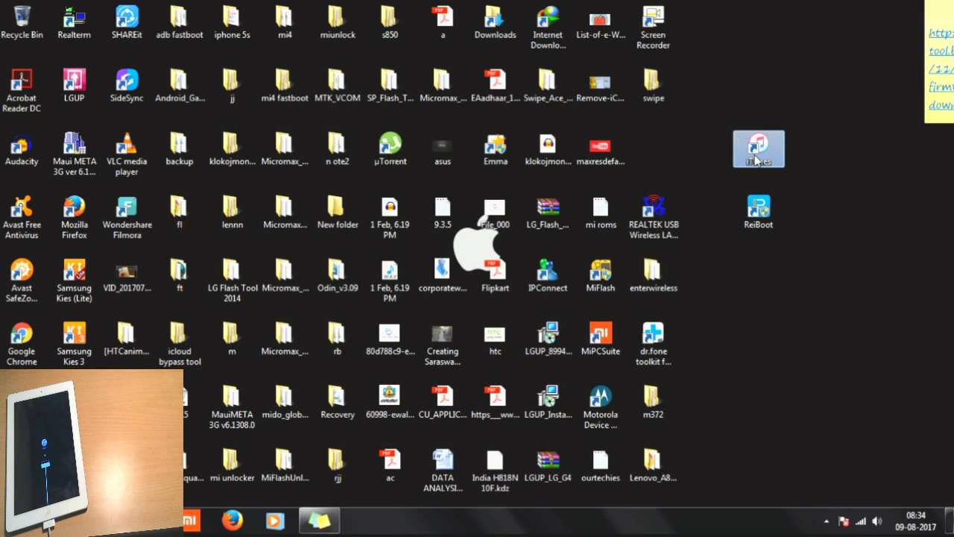
double_click(757, 160)
right_click(858, 199)
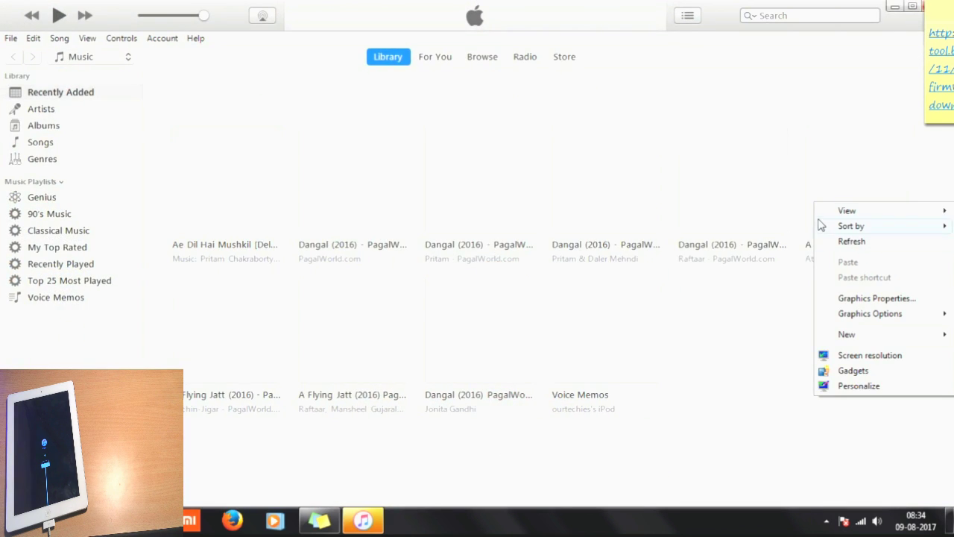
left_click(850, 242)
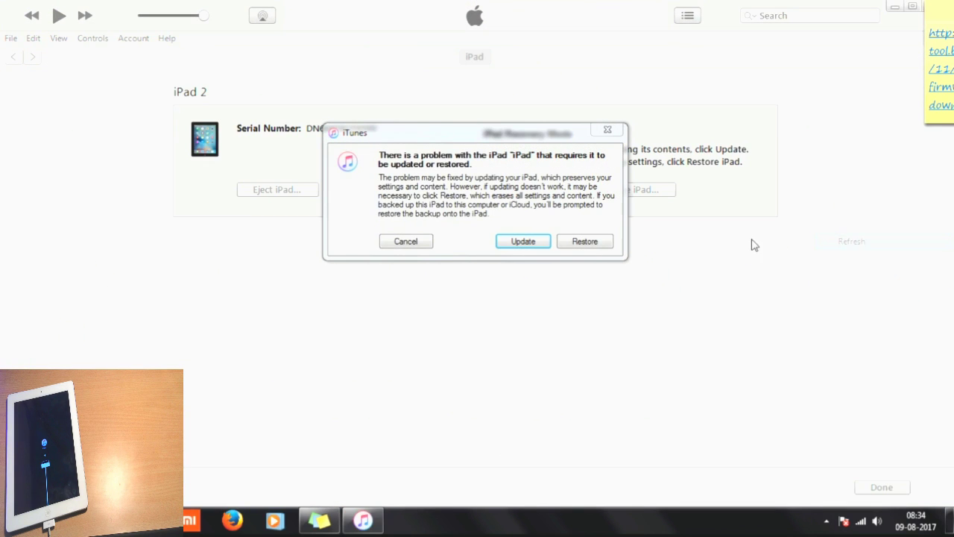
Step: Restore and update the iPad with iOS 9.3.5, accepting the software license
left_click(583, 242)
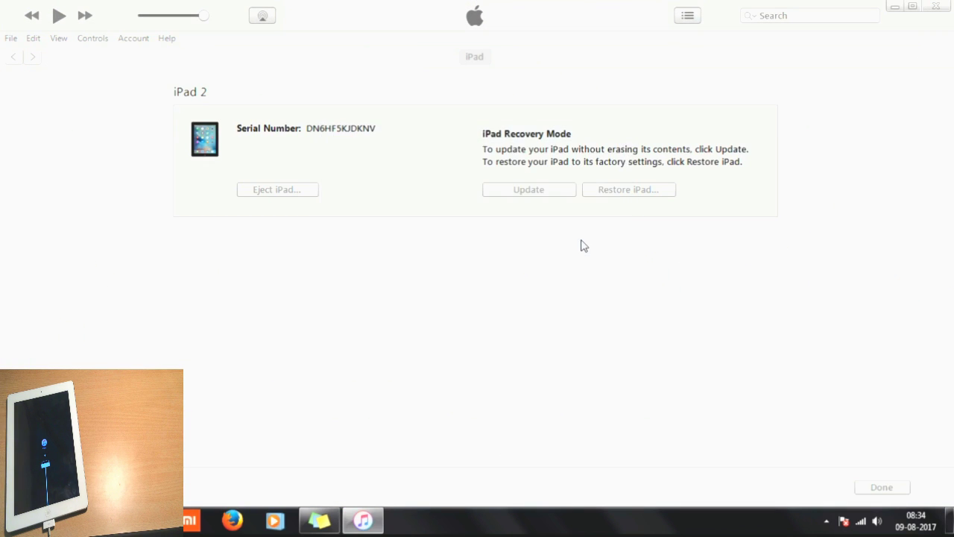
left_click(499, 240)
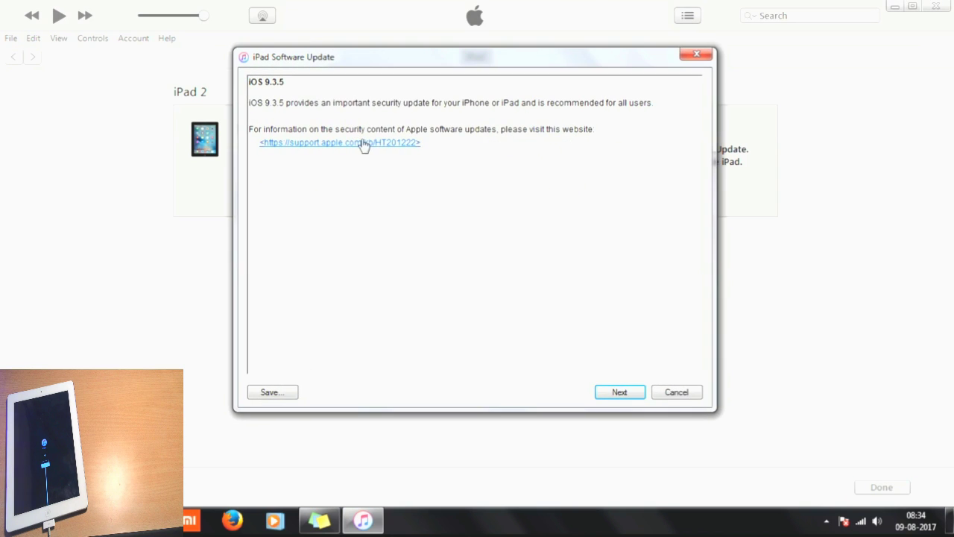
left_click(610, 392)
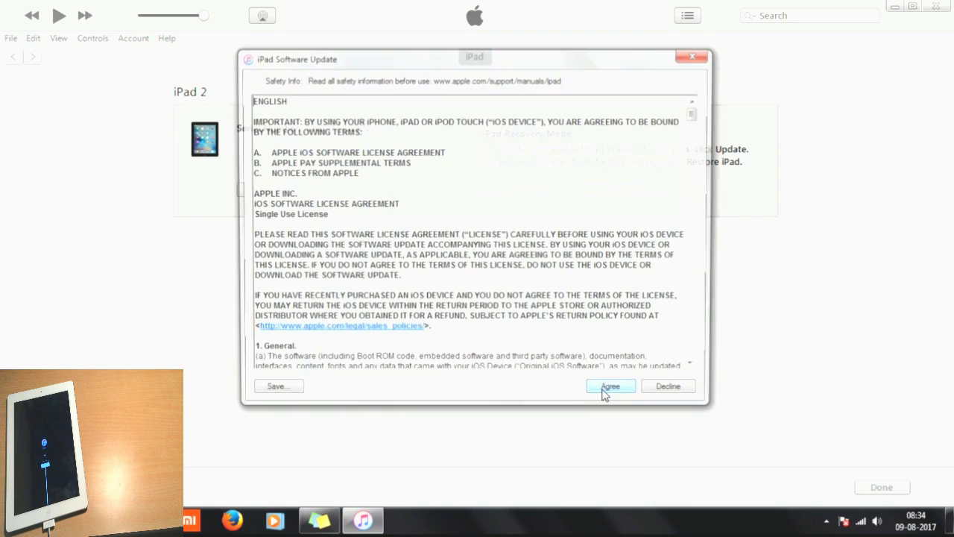
left_click(616, 393)
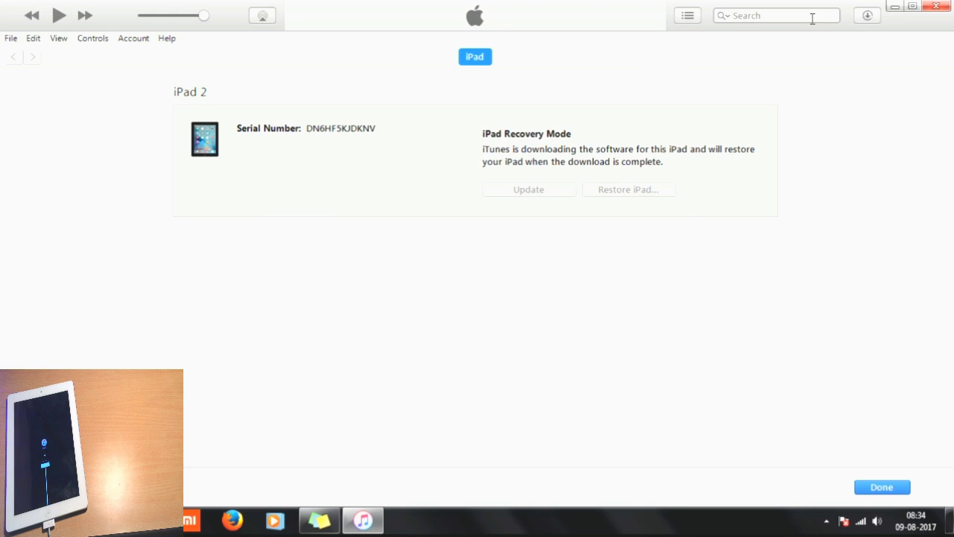
Step: Show the Downloads list with the iPad Software Update progress toward 1.34 GB
left_click(867, 18)
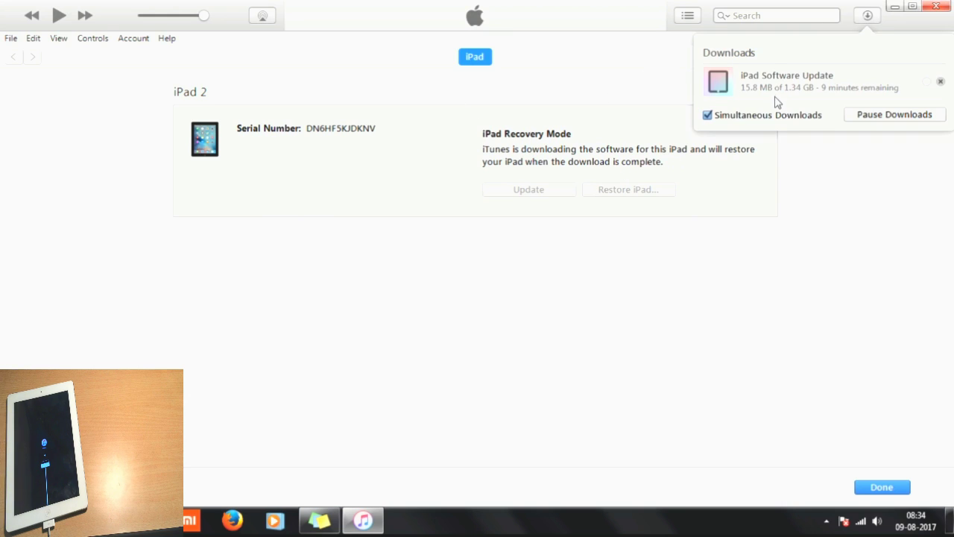
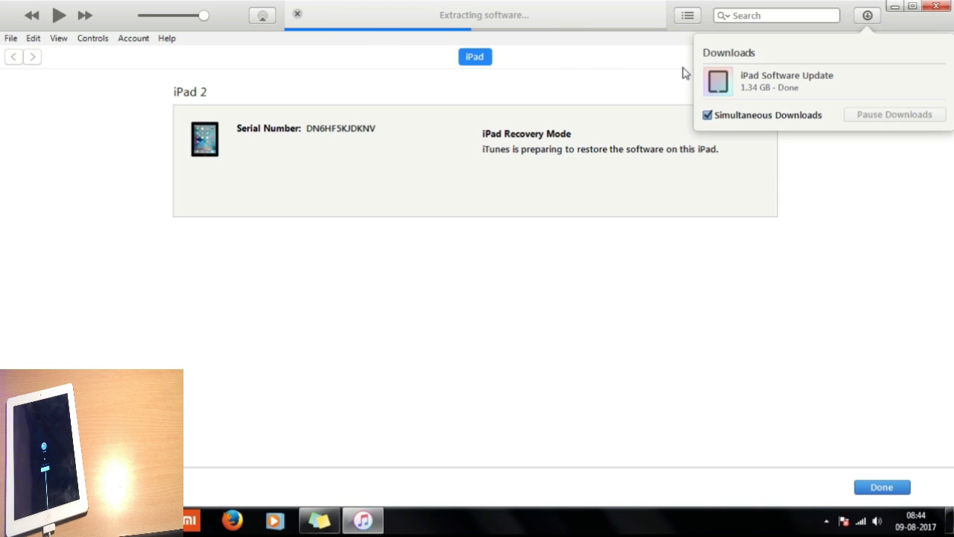
Step: Close the finished downloads list, check the hidden system tray icons, then return to iTunes
left_click(481, 63)
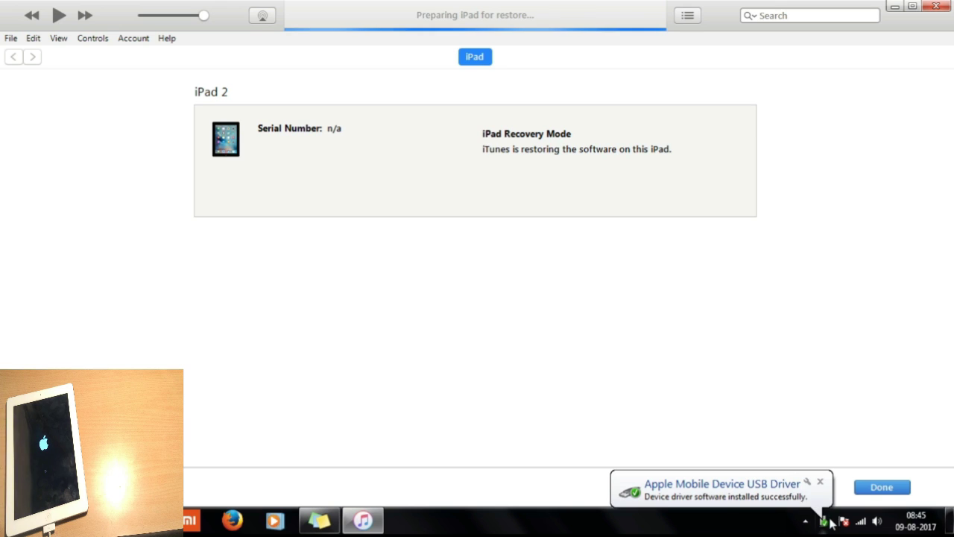
left_click(805, 524)
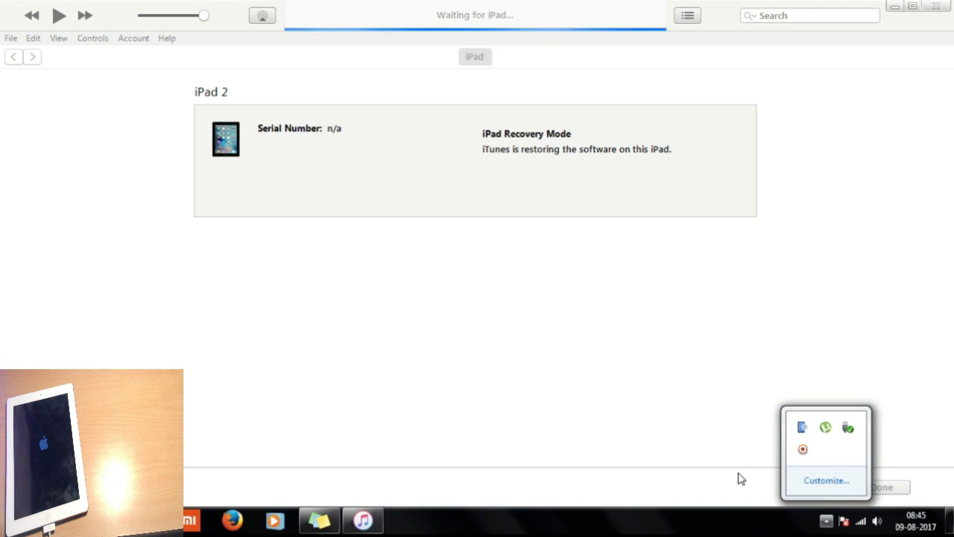
left_click(736, 473)
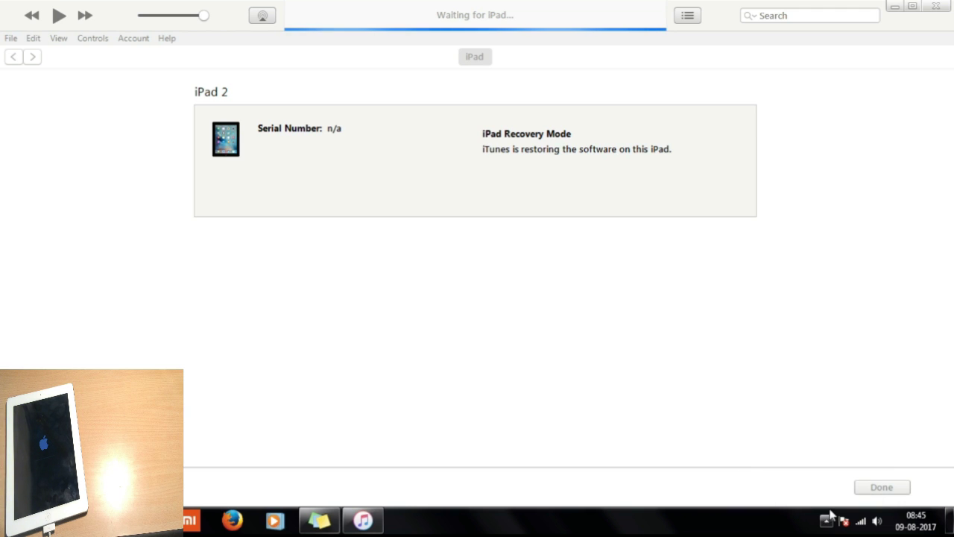
left_click(827, 521)
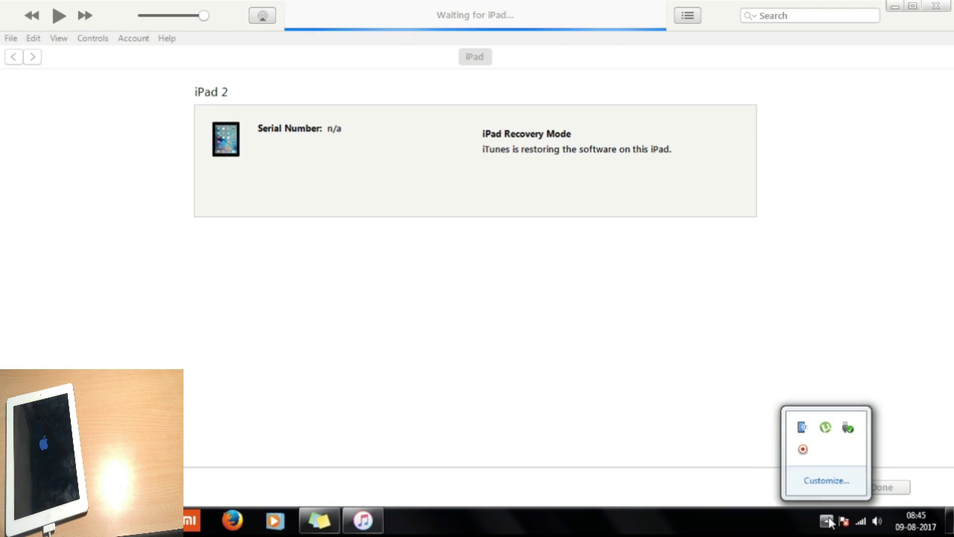
right_click(805, 451)
left_click(730, 440)
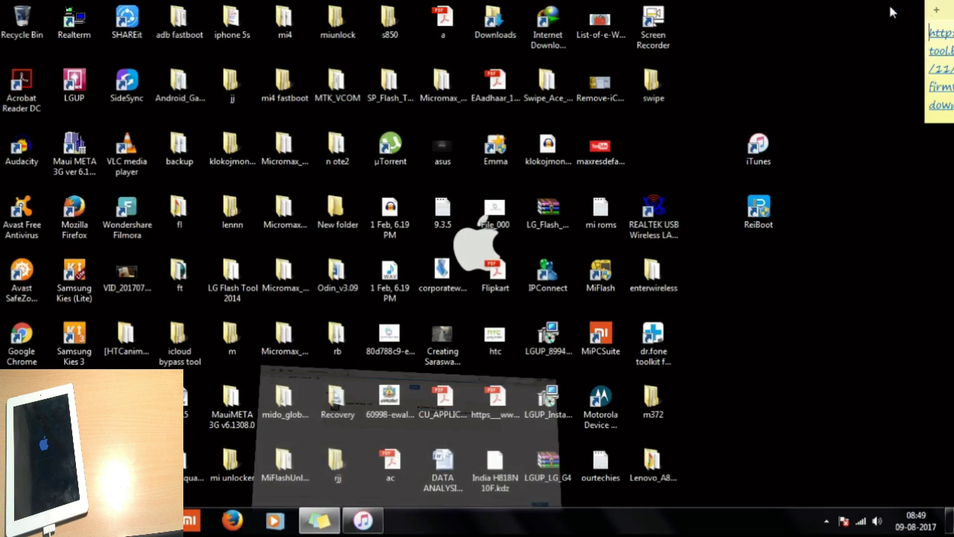
Step: Minimize iTunes and launch ReiBoot from its desktop icon
left_click(892, 6)
double_click(751, 213)
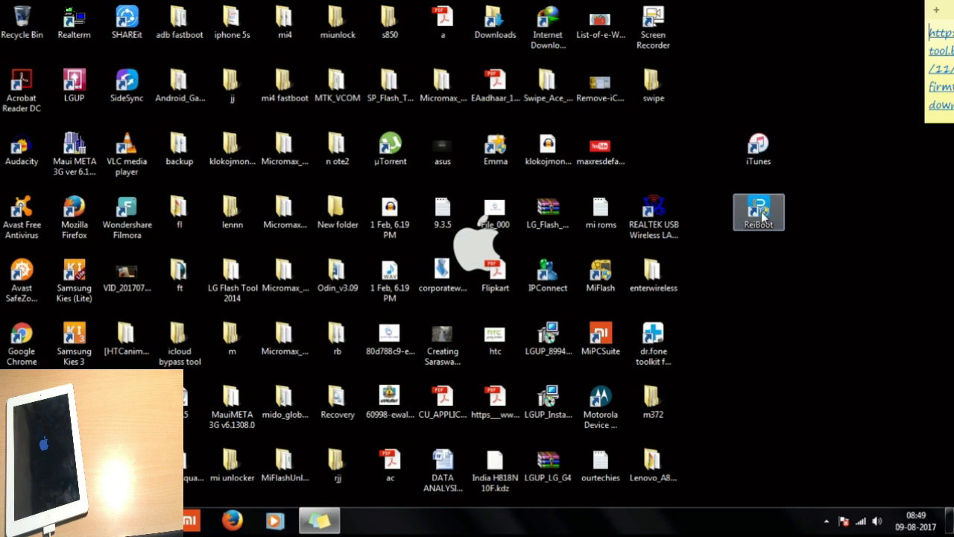
double_click(773, 217)
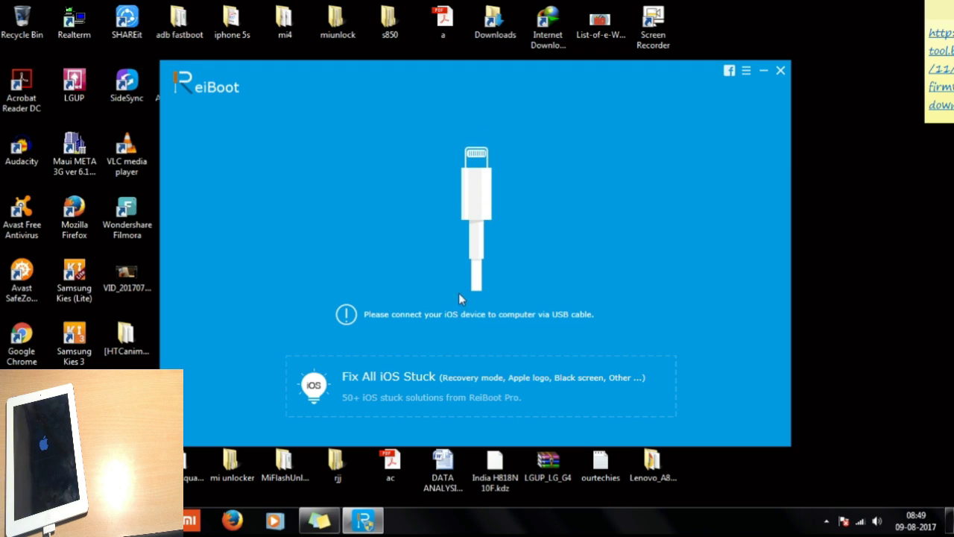
right_click(837, 207)
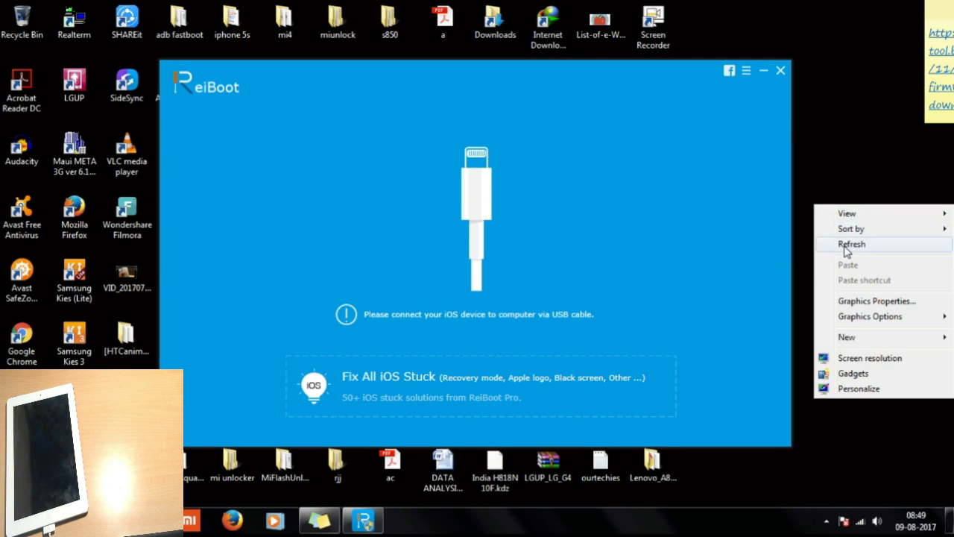
left_click(848, 245)
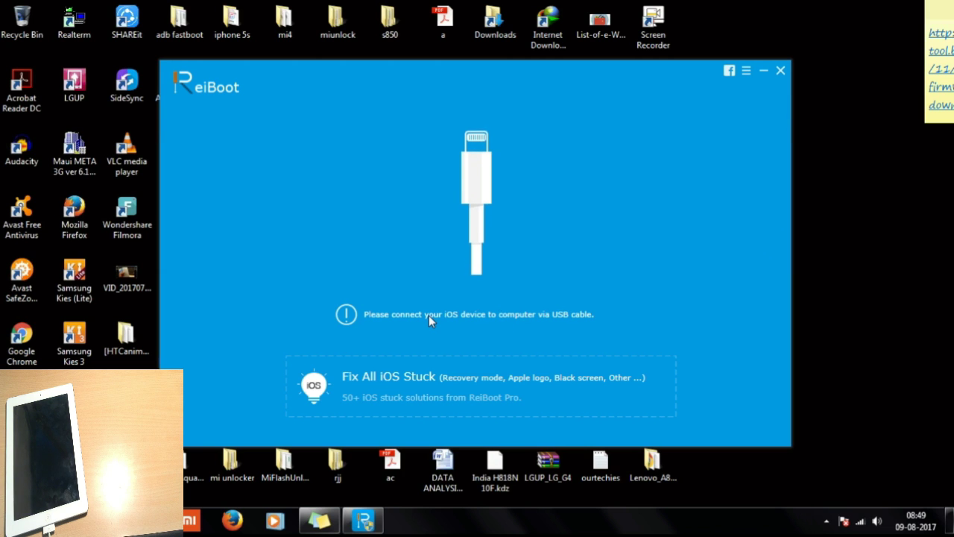
left_click(368, 518)
left_click(368, 519)
left_click(366, 520)
left_click(365, 521)
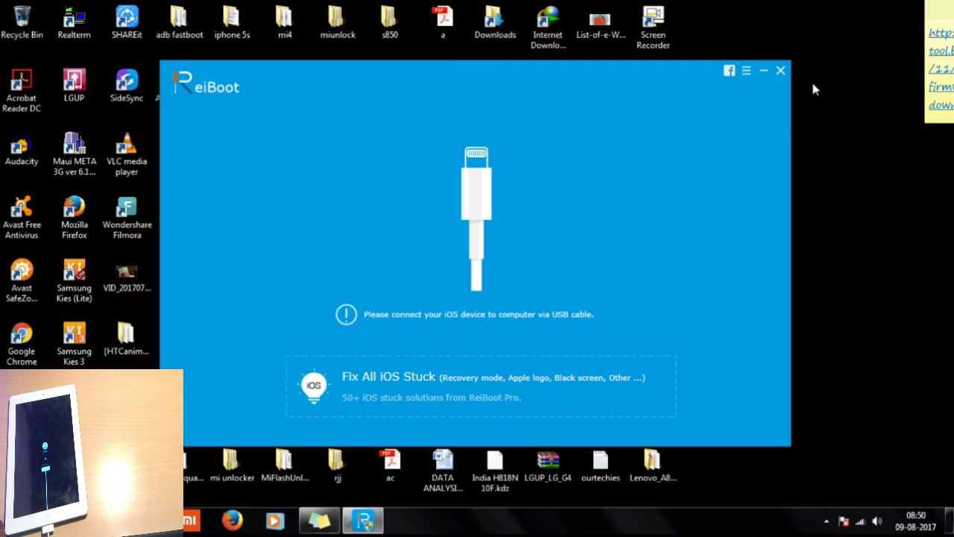
Step: Close ReiBoot and relaunch iTunes from its desktop shortcut
left_click(780, 71)
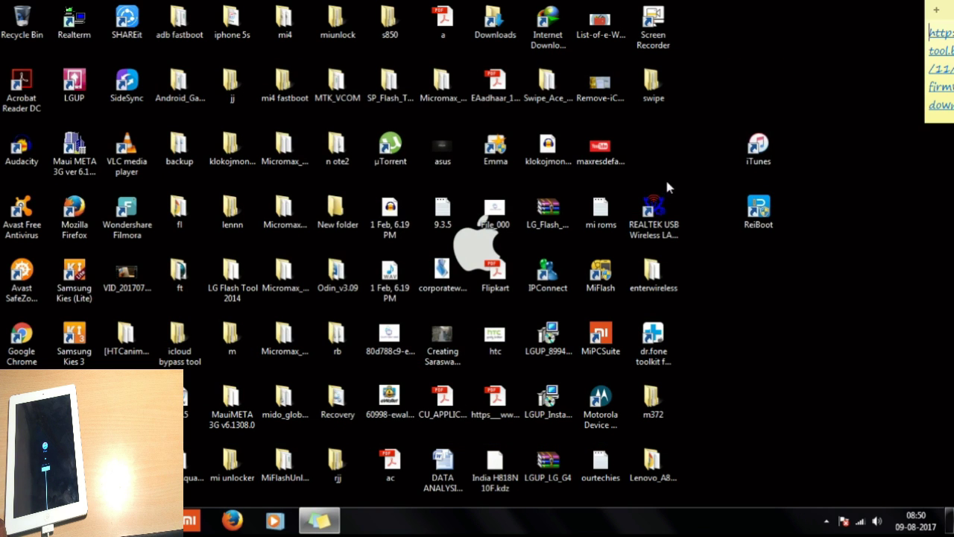
left_click(751, 155)
double_click(751, 155)
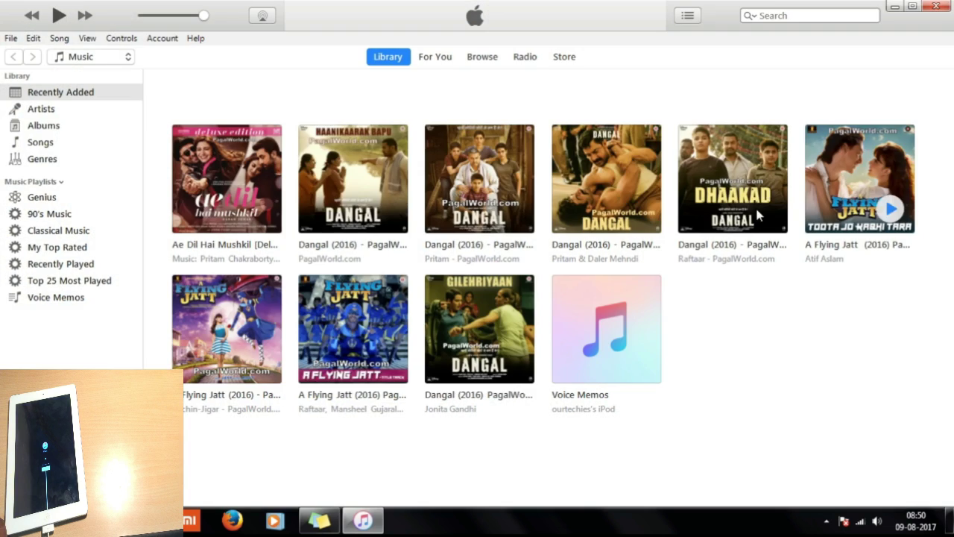
mouse_move(757, 215)
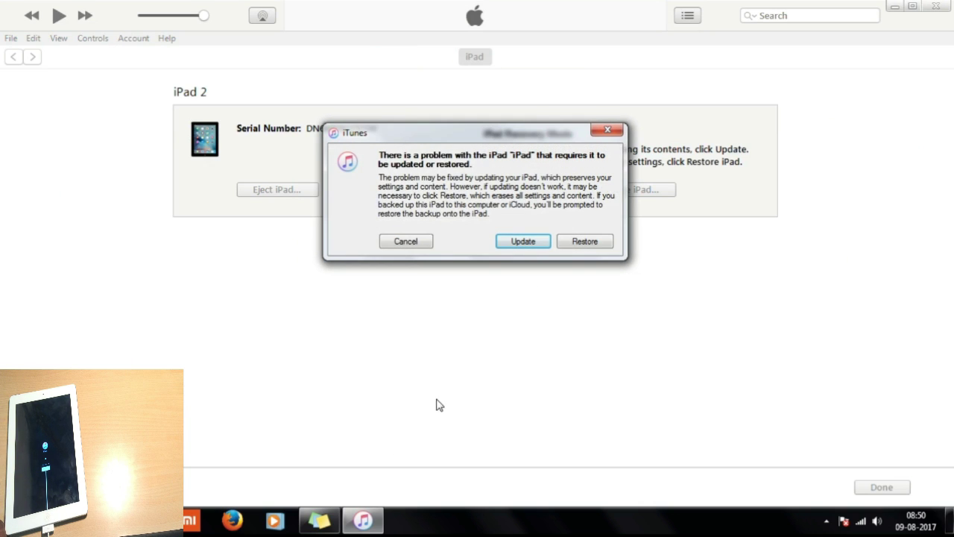
Step: Choose Restore, then Restore and Update, to reset the iPad 2 with the newest software
left_click(575, 240)
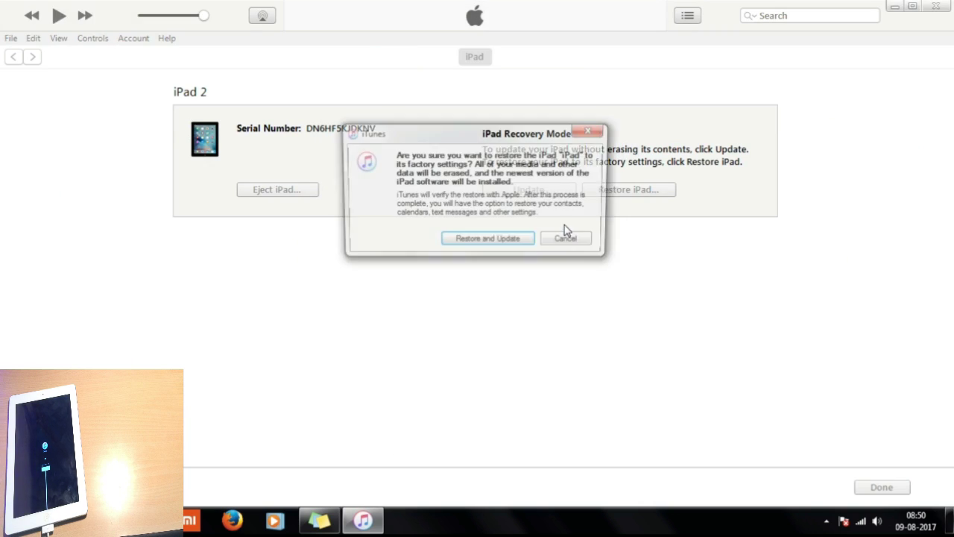
left_click(508, 246)
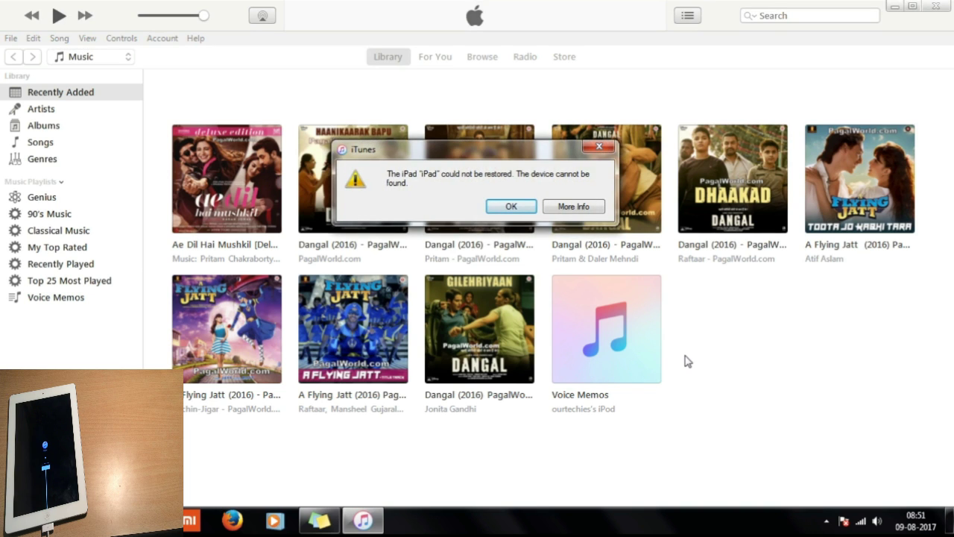
Step: Dismiss the 'iPad could not be restored' error with OK
left_click(513, 208)
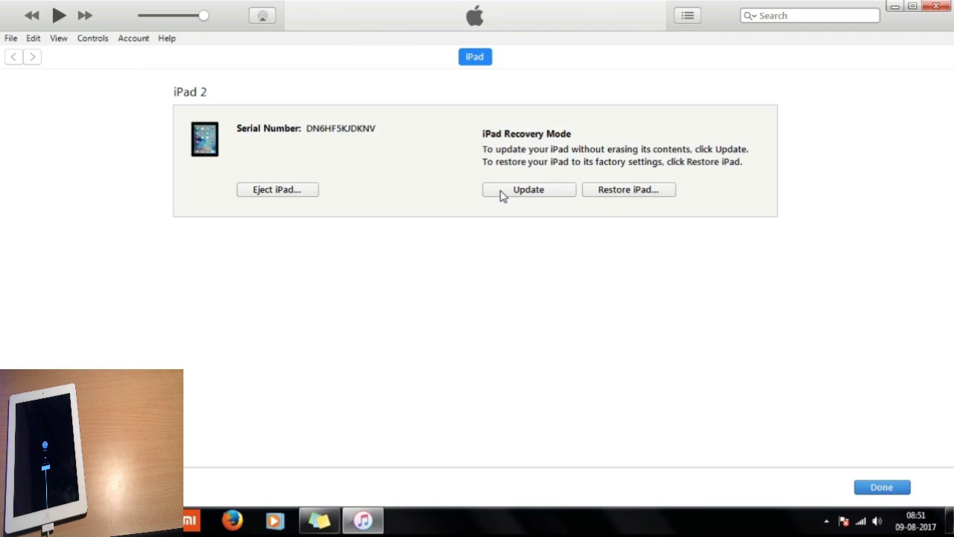
Step: Select the connected iPad to show its Recovery Mode page and accept the factory-restore prompt
left_click(501, 191)
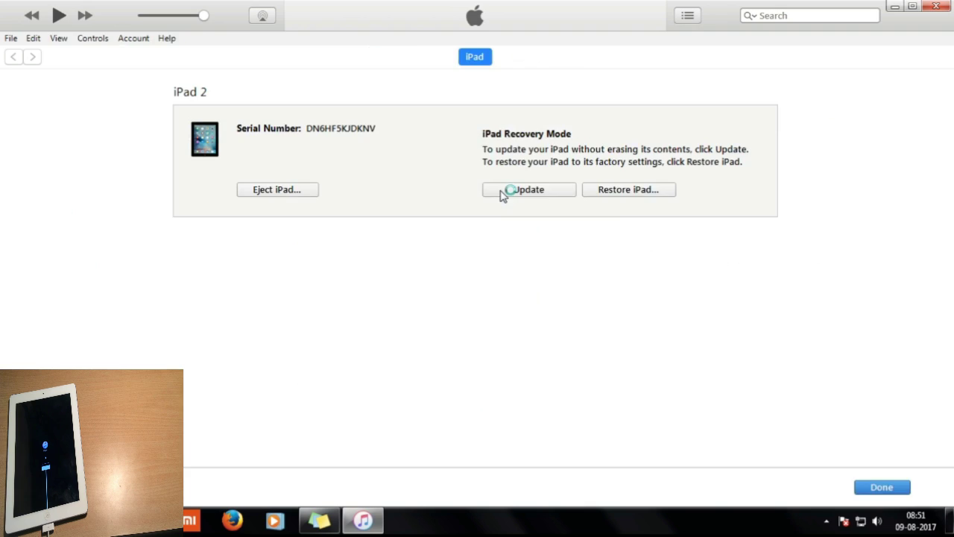
left_click(503, 191)
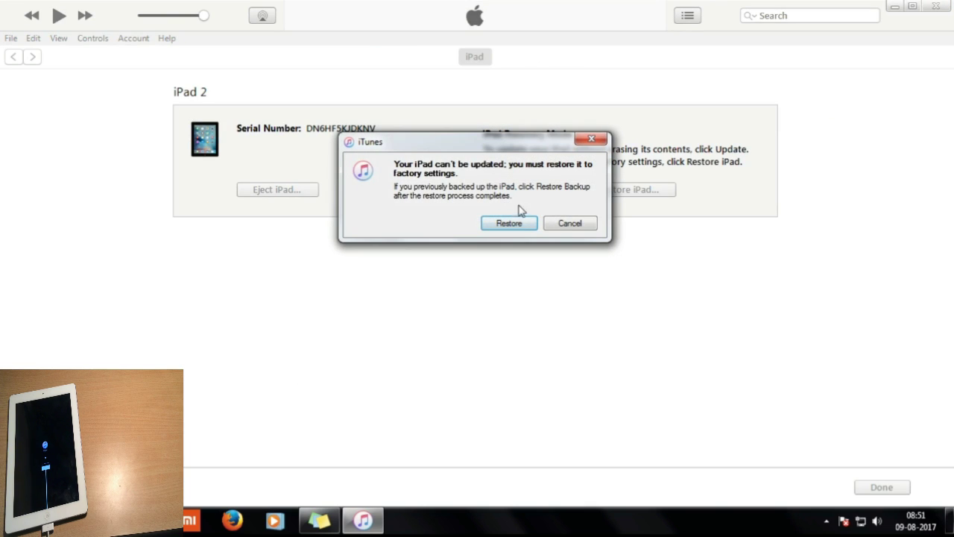
left_click(509, 223)
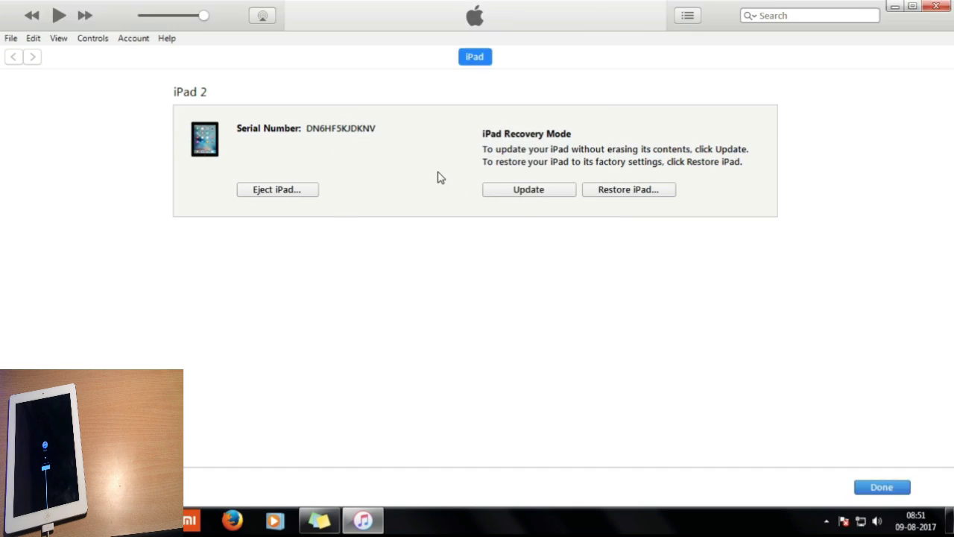
Step: Confirm Restore and Update so iTunes reinstalls the iPad 2 software
left_click(479, 241)
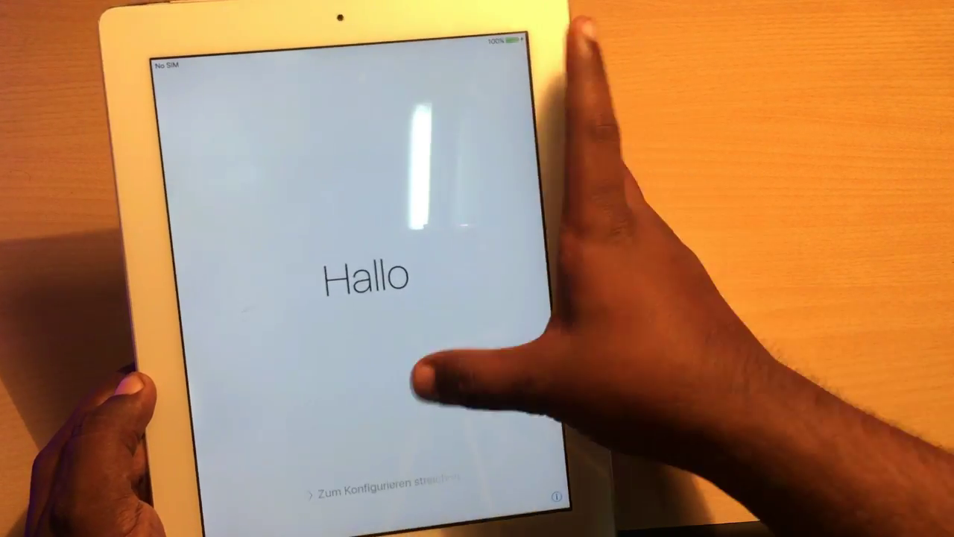
Step: Swipe past the Hello greeting and choose English with United States as the region
left_click_drag(421, 380, 537, 372)
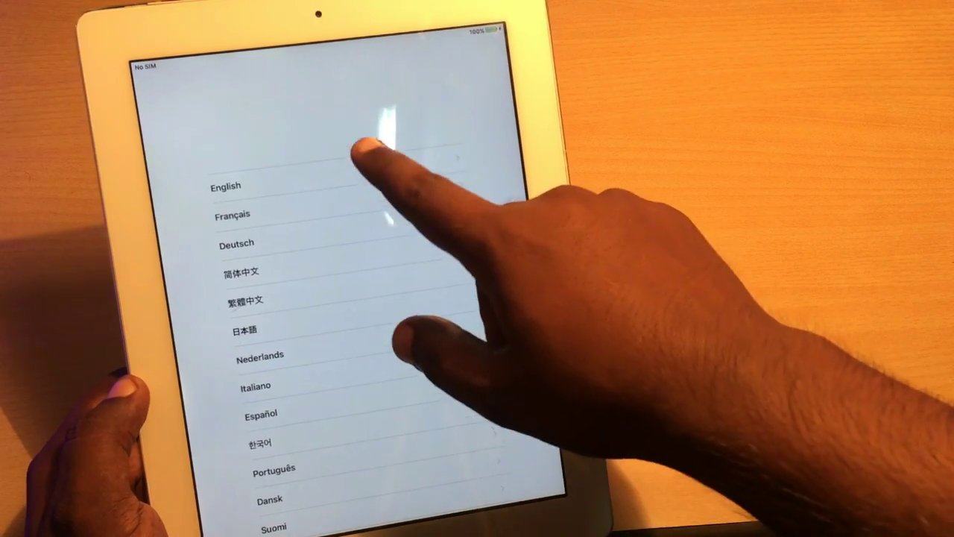
left_click(358, 89)
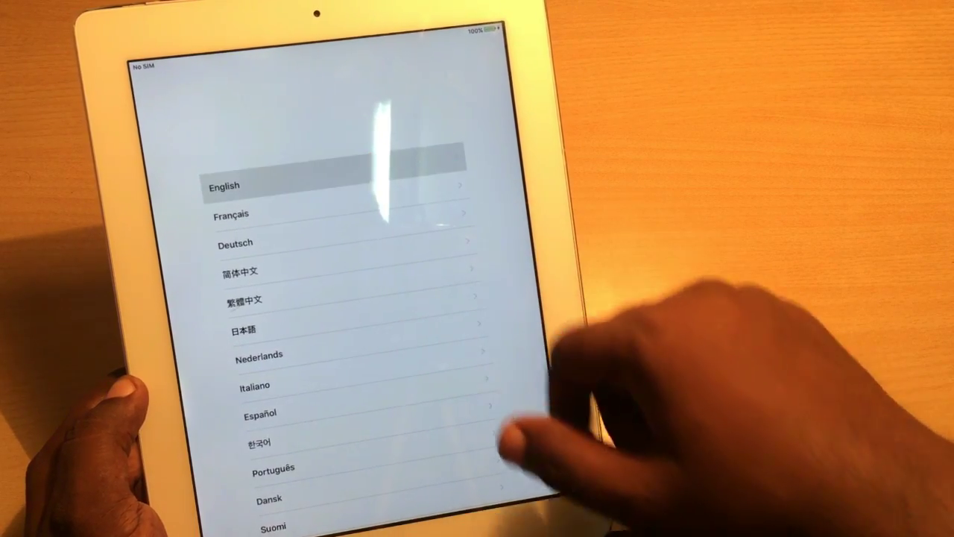
left_click(447, 183)
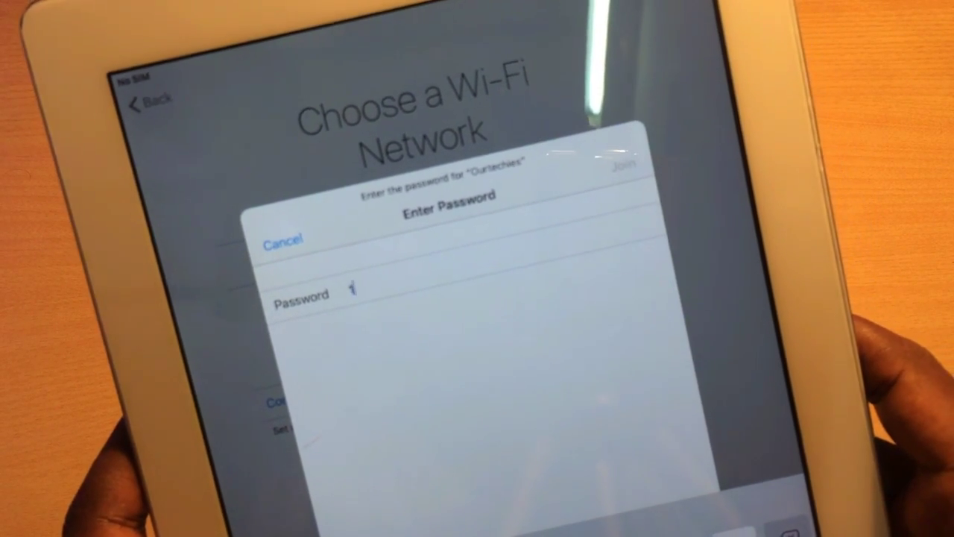
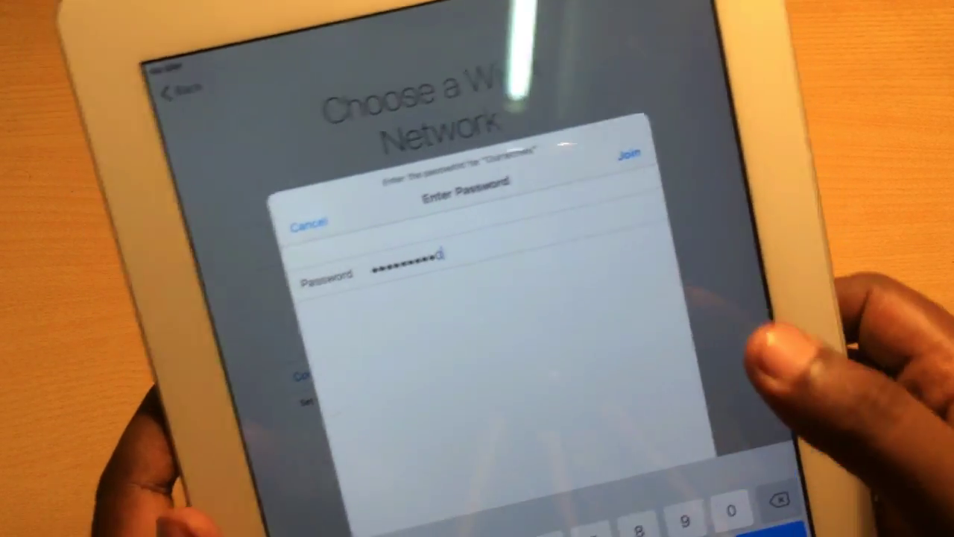
Step: Enter the Wi-Fi network password and join the Ourtechies network
key("Return")
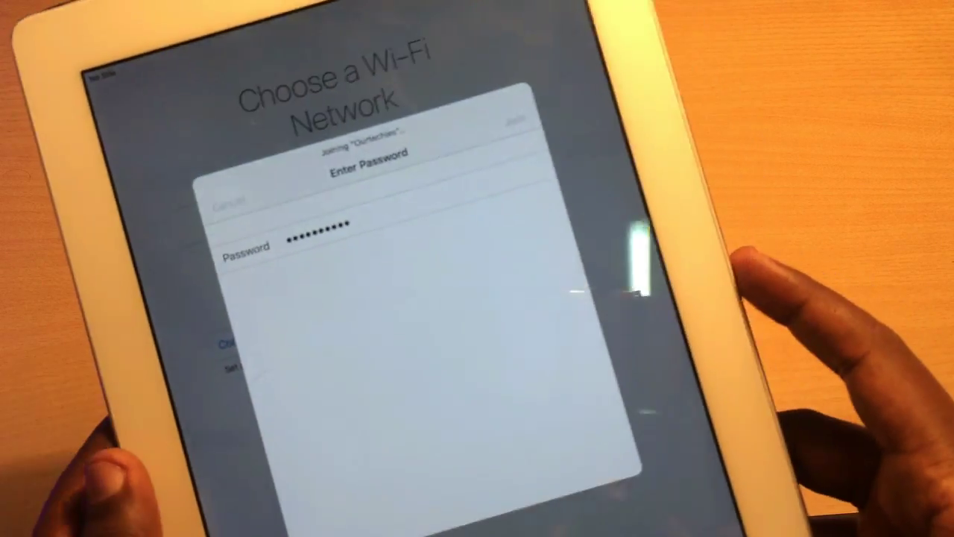